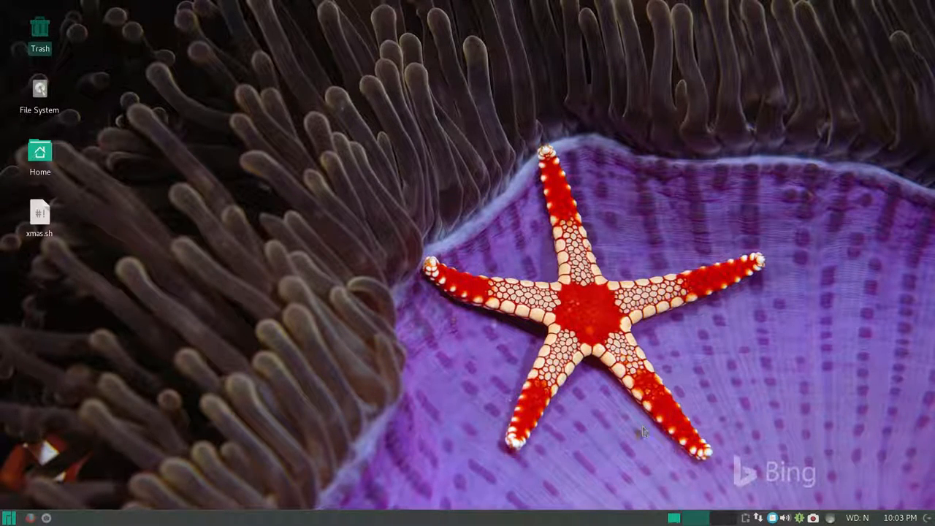
Dismiss the panel context menu and bring up the Whisker application menu.
right_click(813, 517)
left_click(715, 483)
left_click(9, 518)
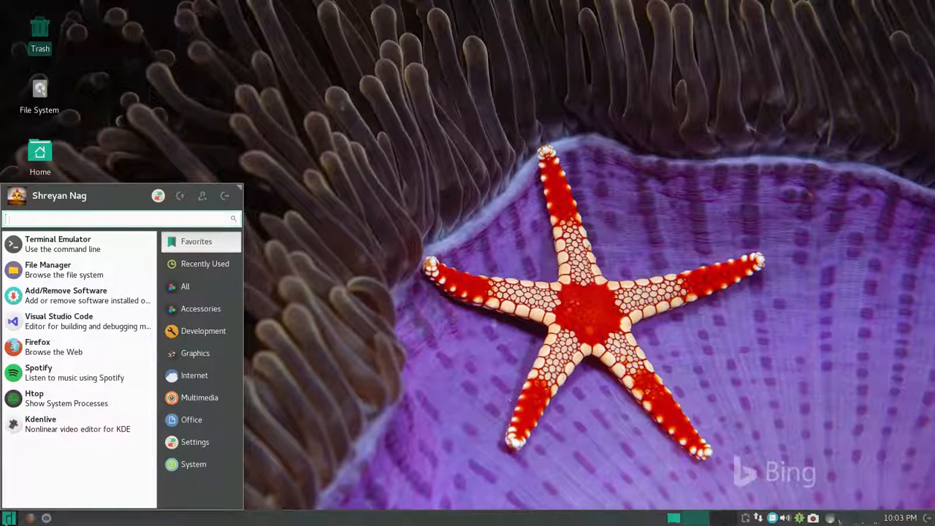
Launch Terminal Emulator and run 'yaourt dosbox' to list matching packages.
left_click(79, 251)
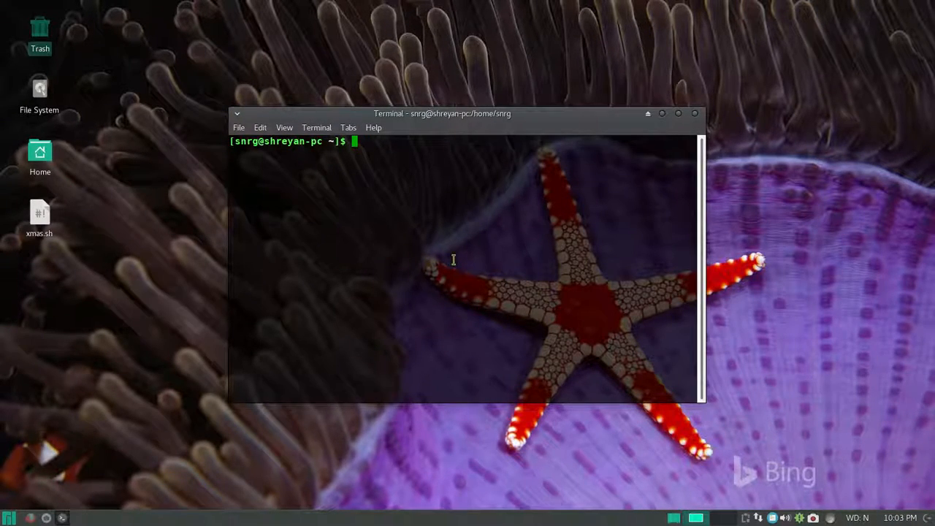
type("yaou")
type("rt")
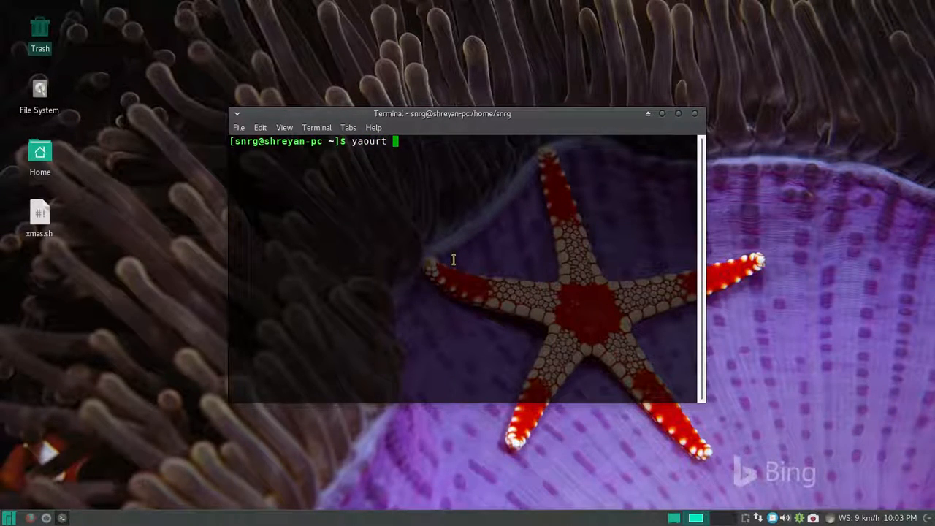
type(" do")
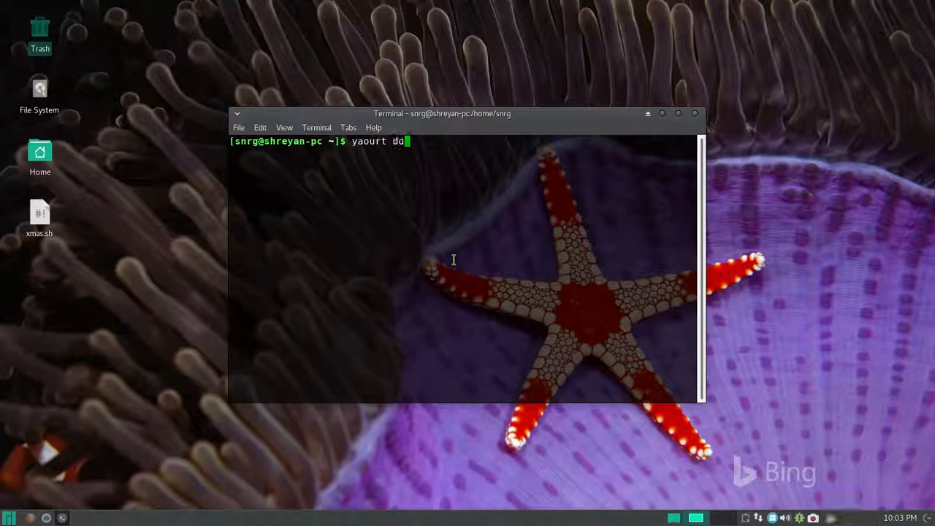
type("sbox")
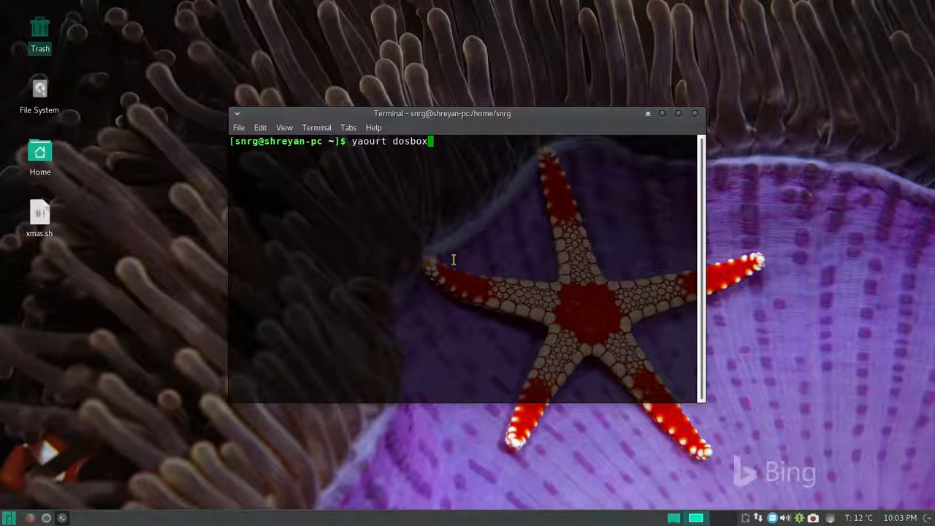
key("Return")
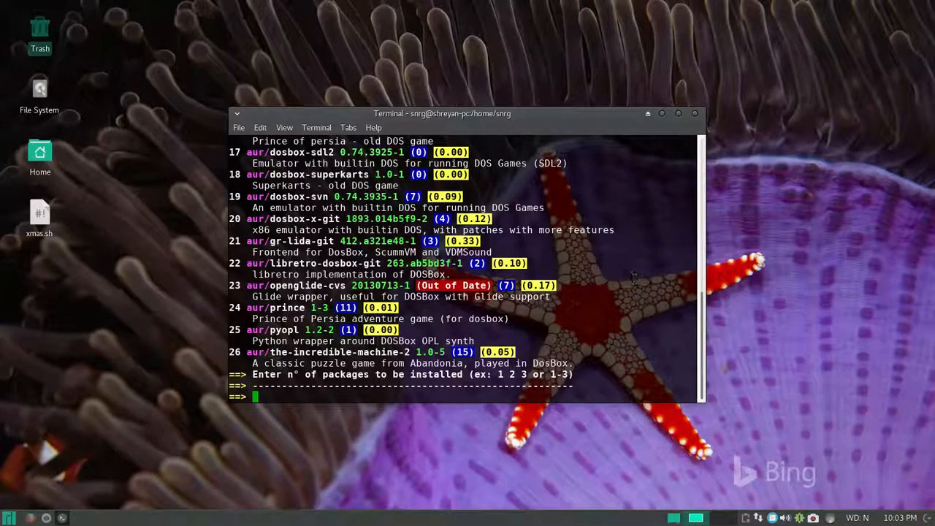
mouse_move(704, 387)
left_mouse_down()
mouse_move(694, 197)
mouse_move(688, 384)
left_mouse_up()
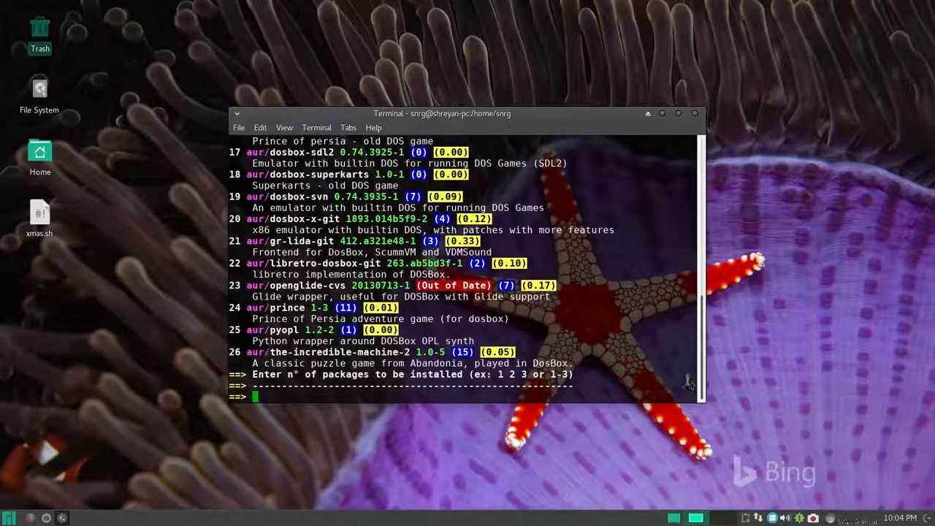
type("1")
Choose package 1 (community/dosbox 0.74-7), give the sudo password and confirm the install with Y.
key("Return")
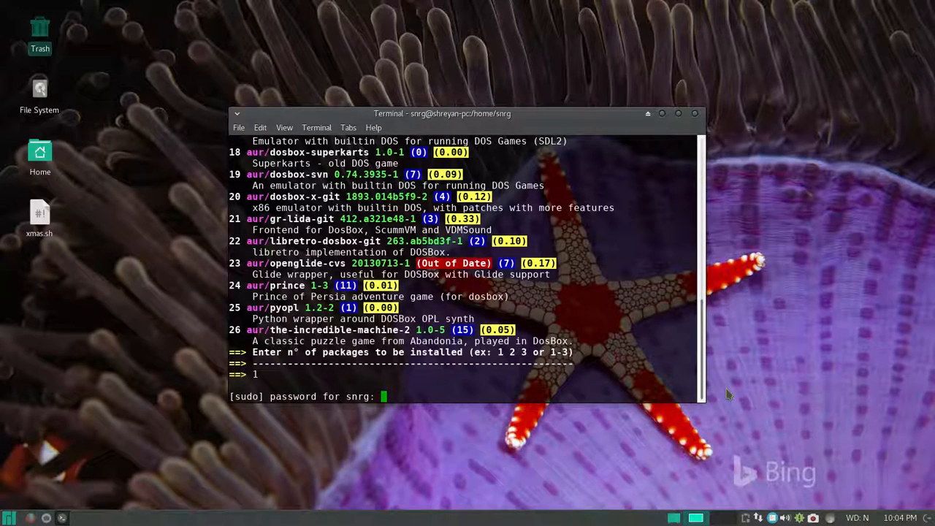
key("Return")
type("Y")
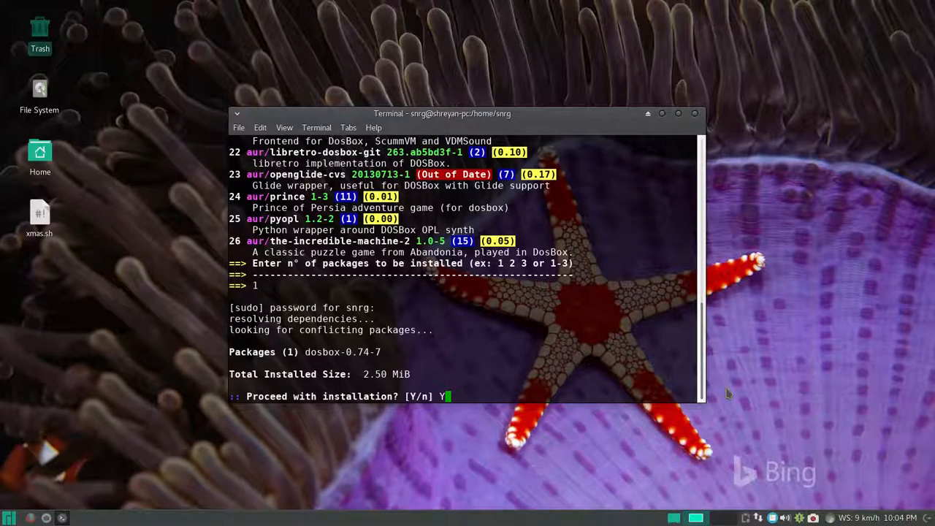
key("Return")
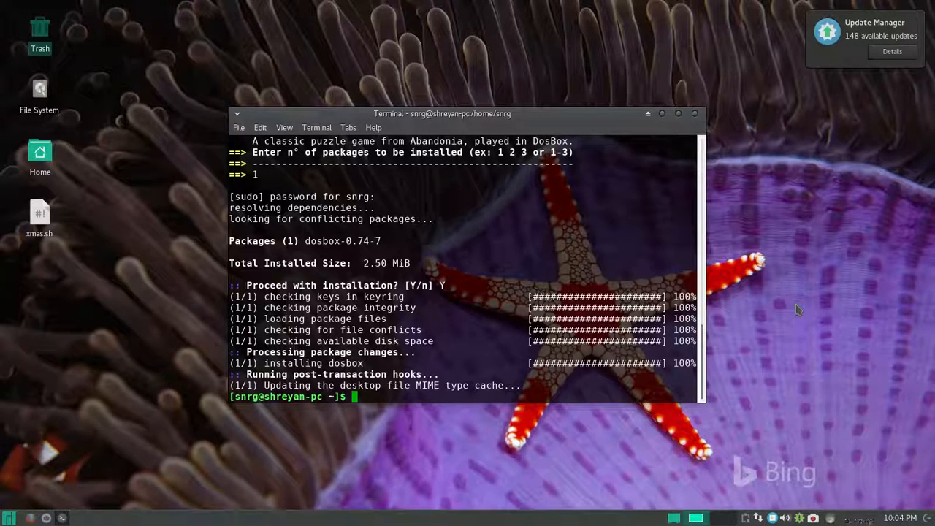
type("cle")
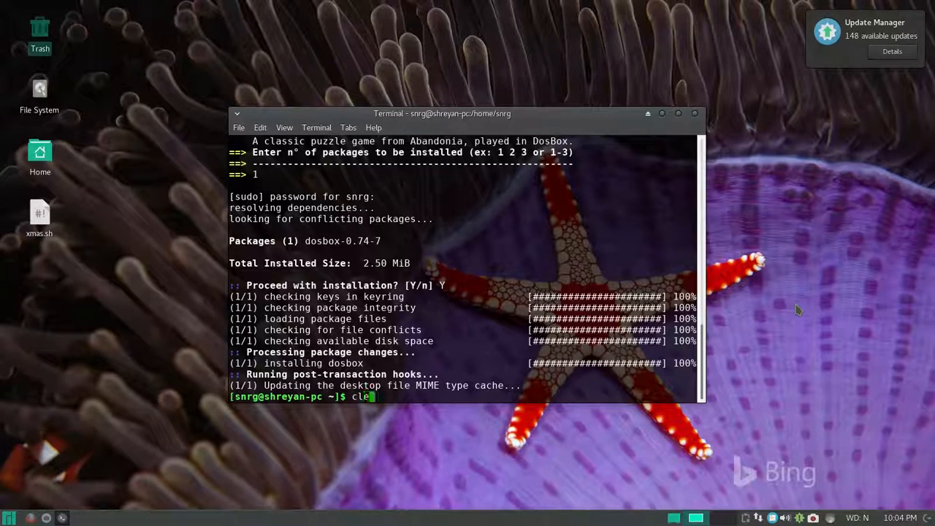
type("ar")
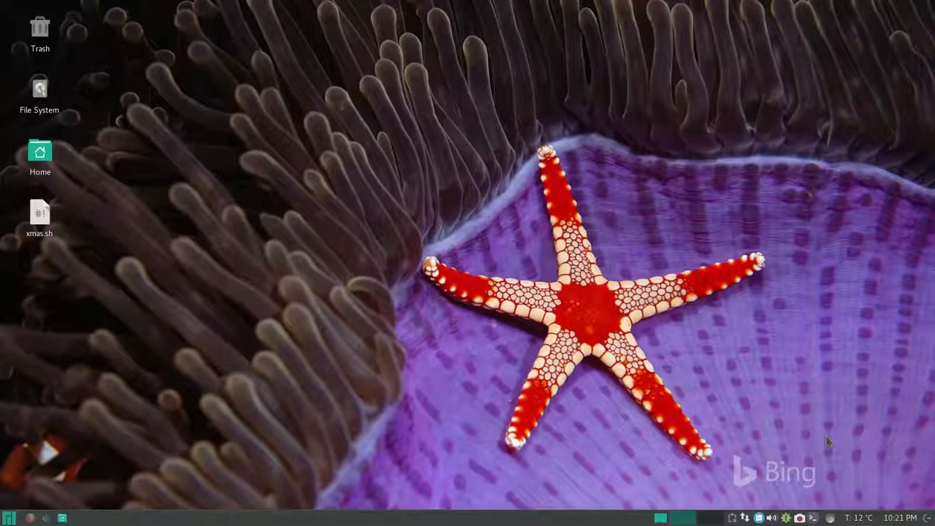
Browse the Whisker menu categories (Development, Accessories, Multimedia, Office) and return to Favorites.
left_click(9, 517)
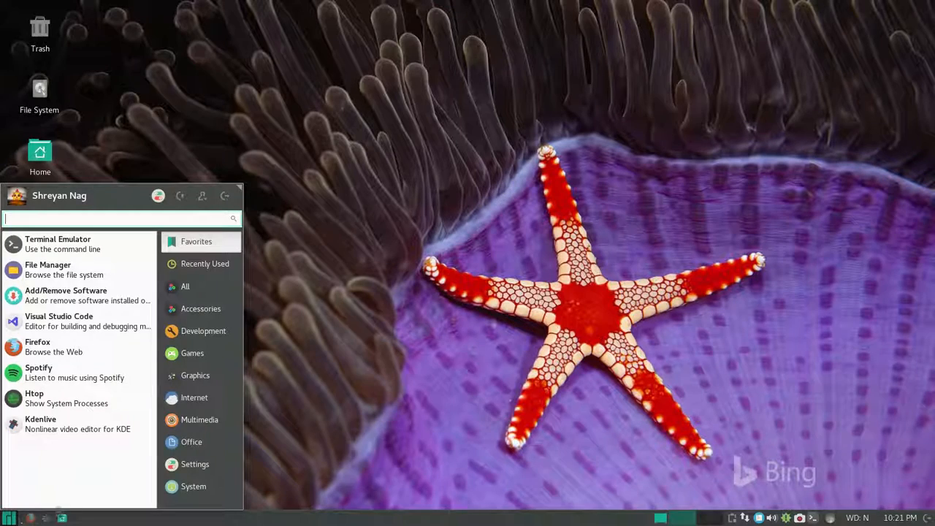
left_click(215, 338)
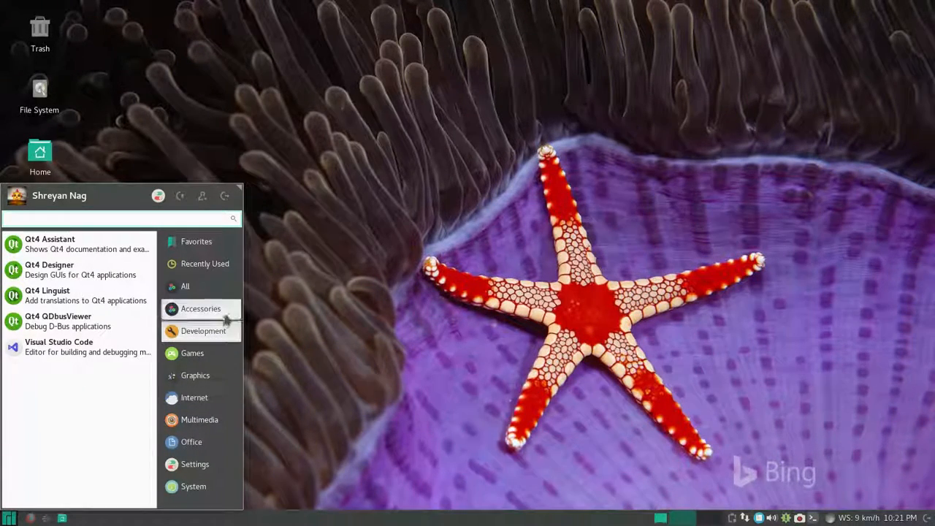
left_click(225, 316)
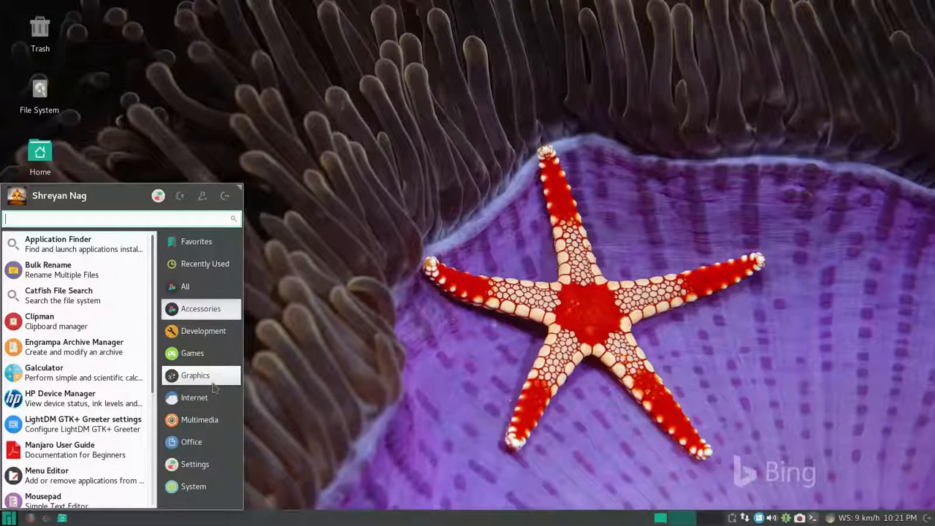
left_click(212, 421)
left_click(211, 443)
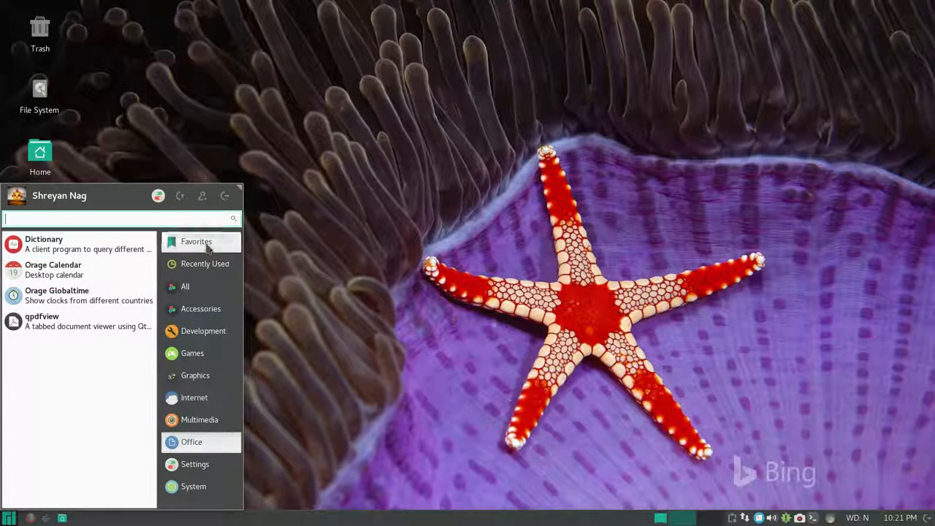
left_click(197, 242)
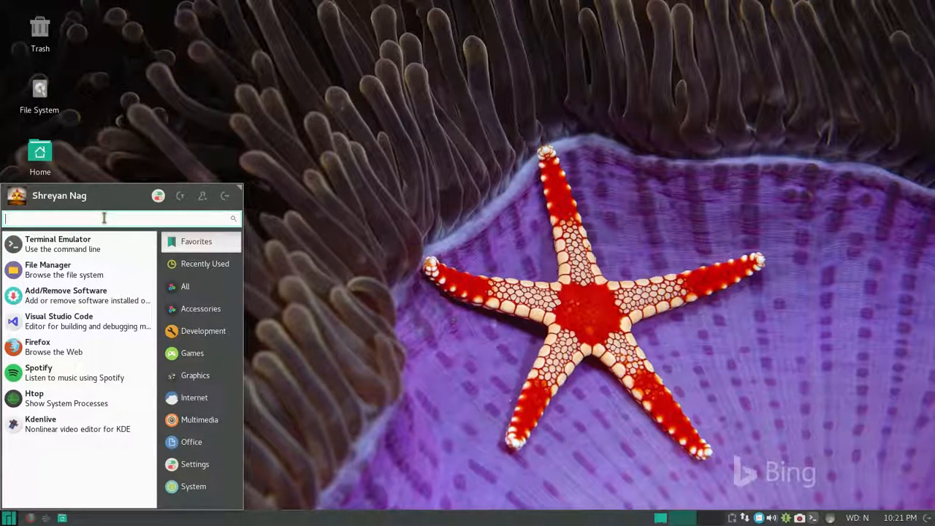
type("dos")
Search for 'dos' and launch DOSBox from the results.
key("Return")
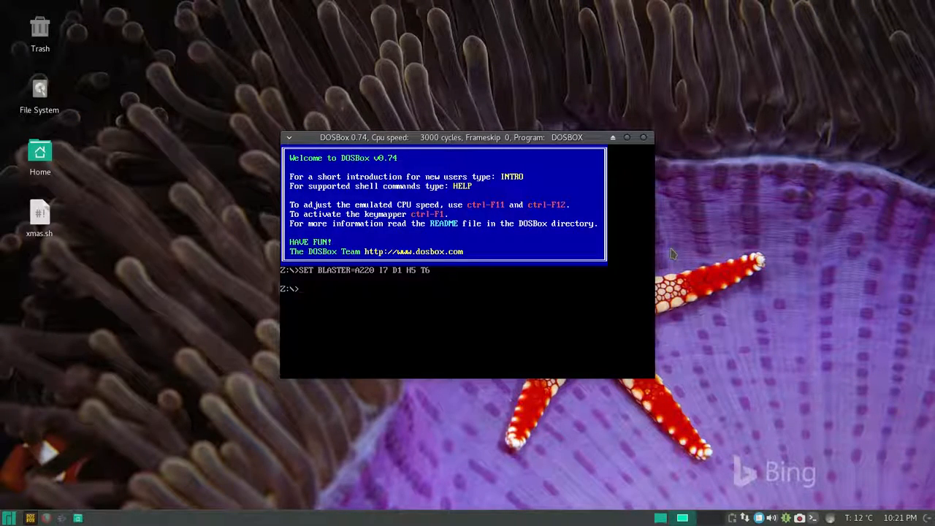
type("exit")
Exit DOSBox back to the desktop and bring up the application menu.
key("Return")
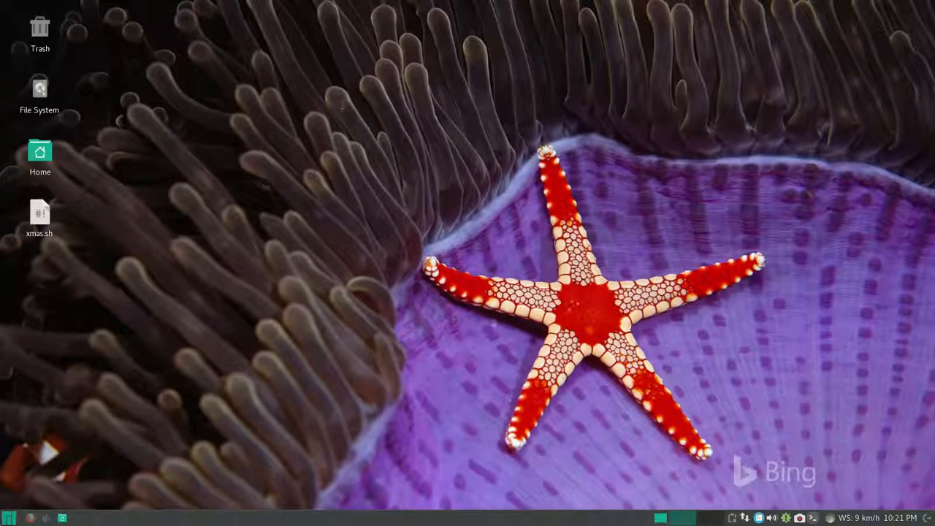
key("super")
In a new terminal, write 'sudo apt-get install dosbox' as an example and erase it back to an empty prompt.
left_click(109, 251)
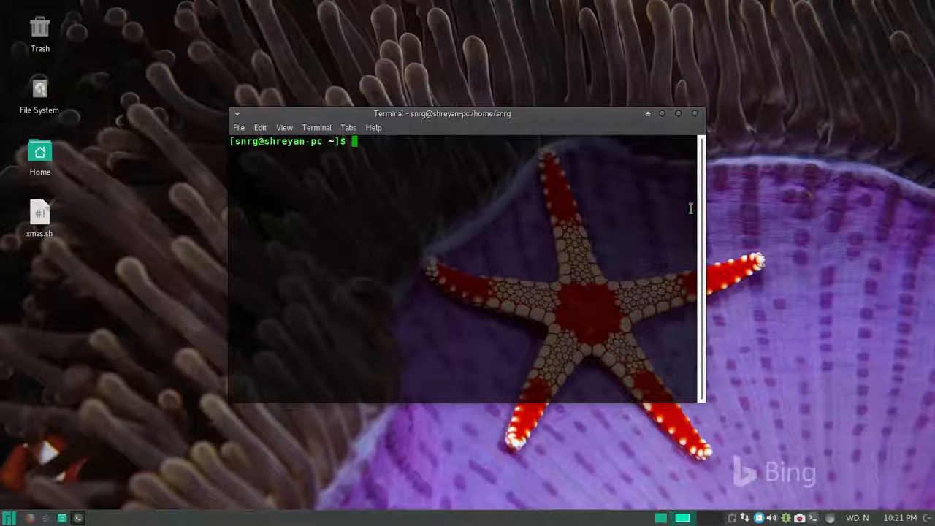
type("apt")
key("BackSpace")
key("BackSpace")
key("BackSpace")
type("sud")
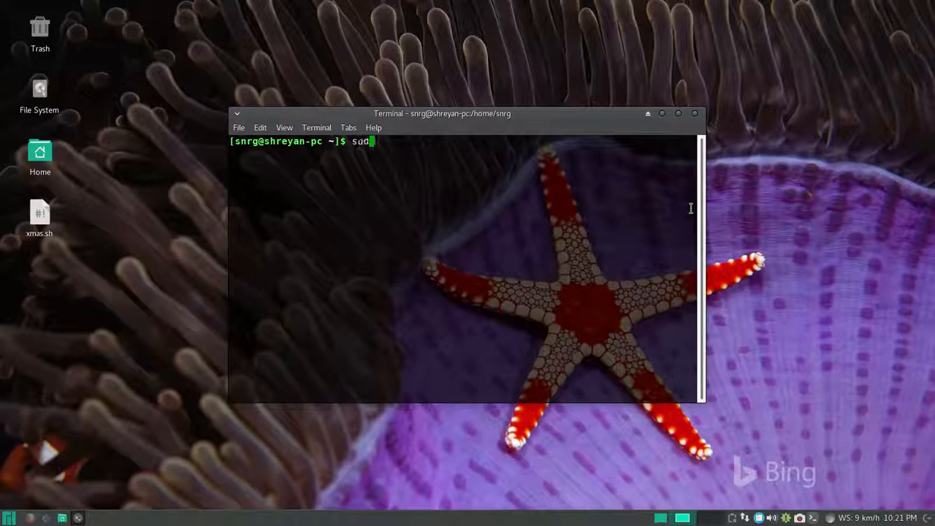
type("o apt:get")
type(" install")
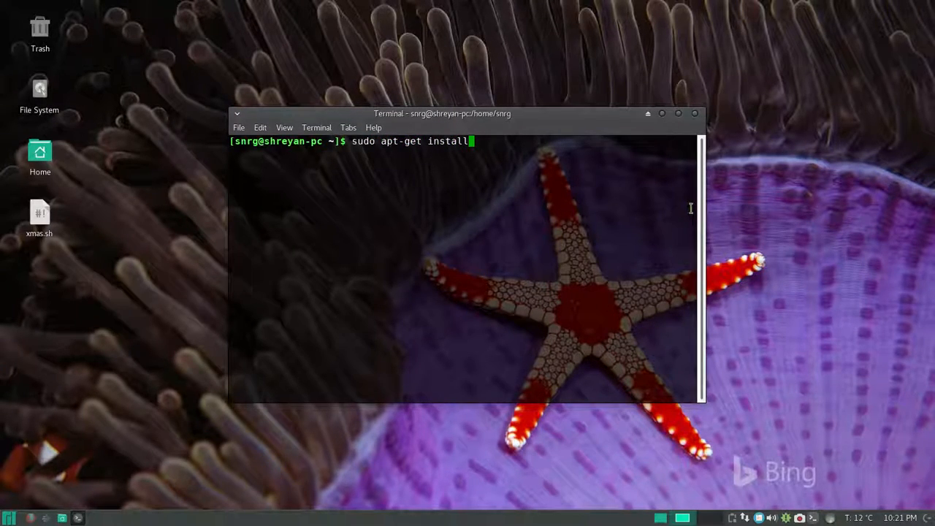
type(" u")
type("bunt")
key("BackSpace")
key("BackSpace")
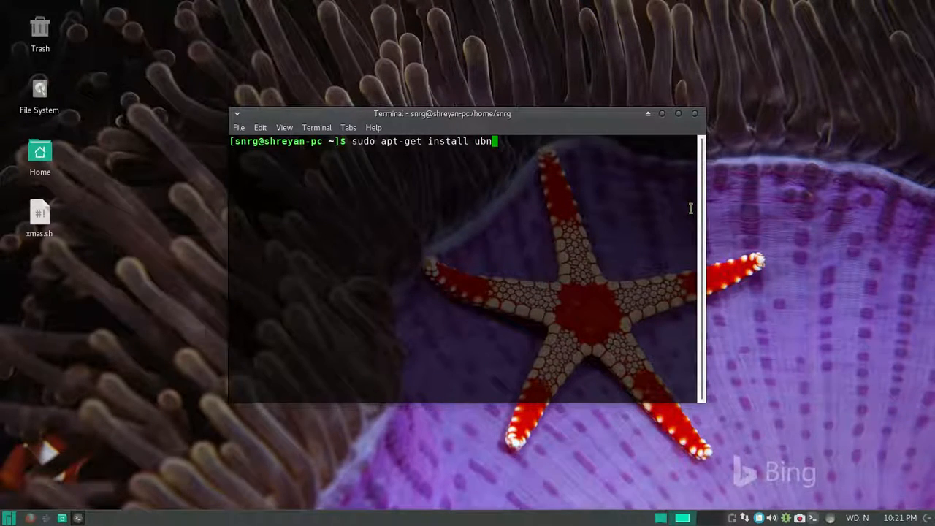
key("BackSpace")
key("BackSpace")
key("BackSpace")
type("oxb")
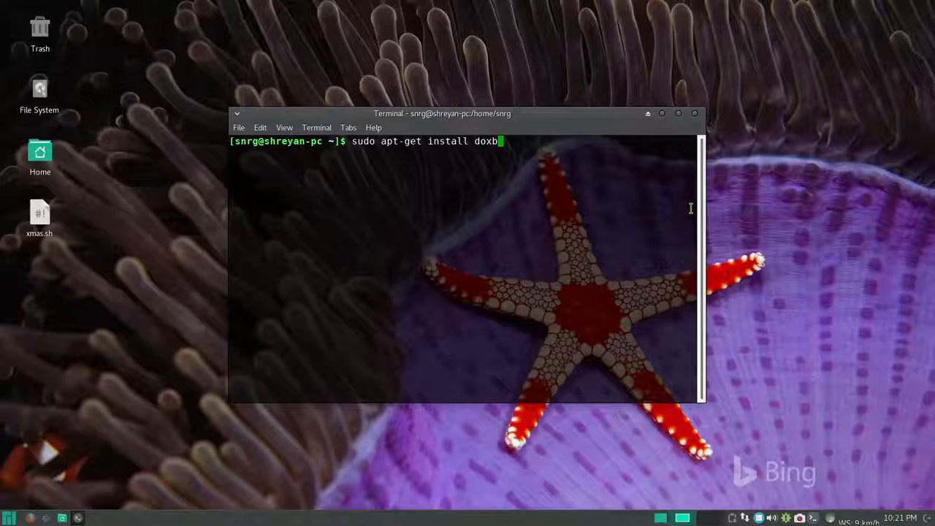
type("ox")
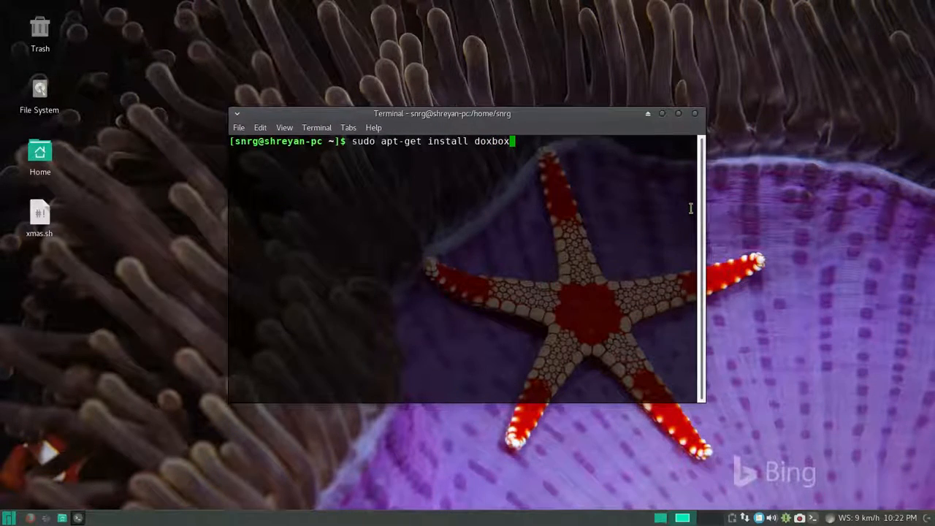
key("BackSpace")
key("BackSpace")
key("BackSpace")
key("BackSpace")
key("BackSpace")
key("BackSpace")
key("BackSpace")
key("BackSpace")
key("BackSpace")
key("BackSpace")
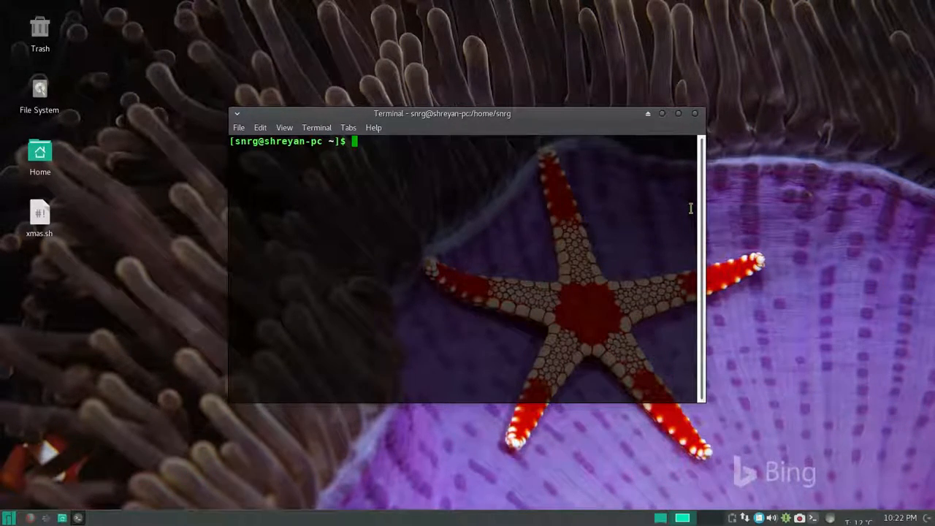
type("yan-pc ~]$ yum")
type(" inst")
type("all doxb")
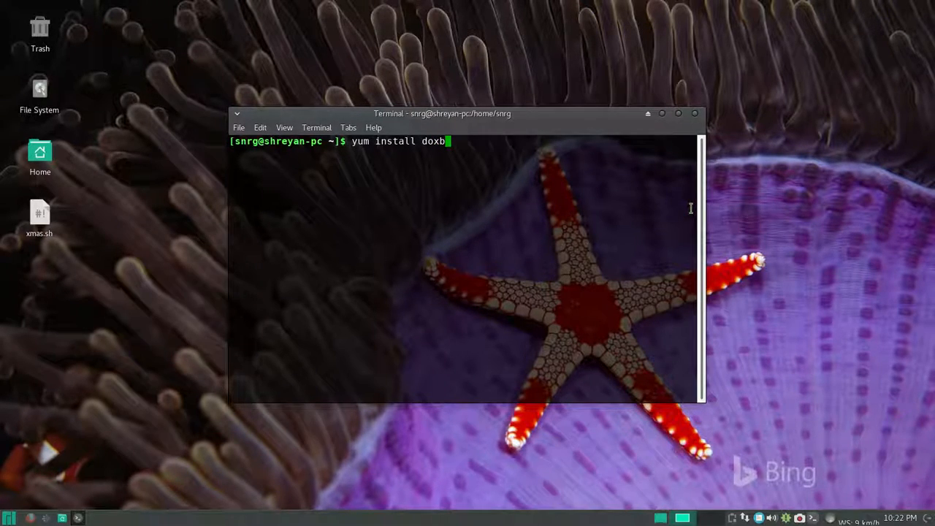
key("BackSpace")
key("BackSpace")
type("s")
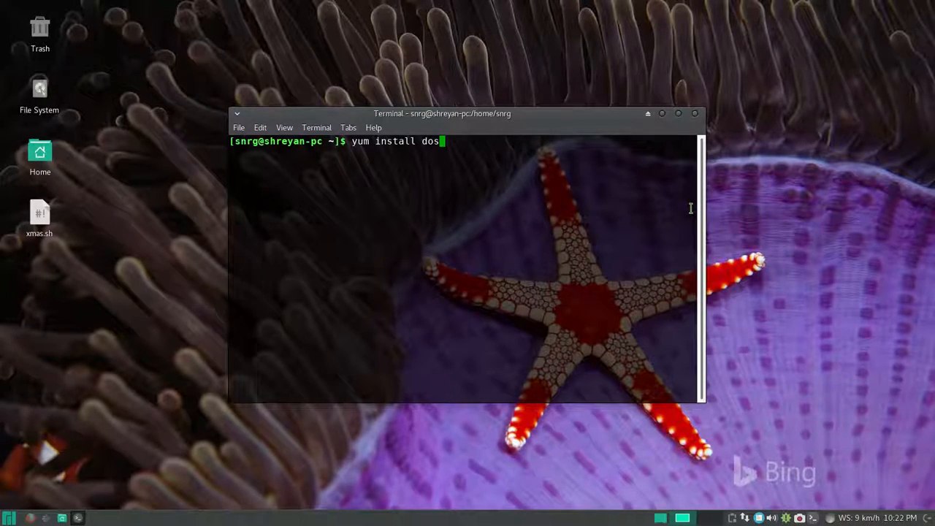
type("box")
key("BackSpace")
key("BackSpace")
key("BackSpace")
key("BackSpace")
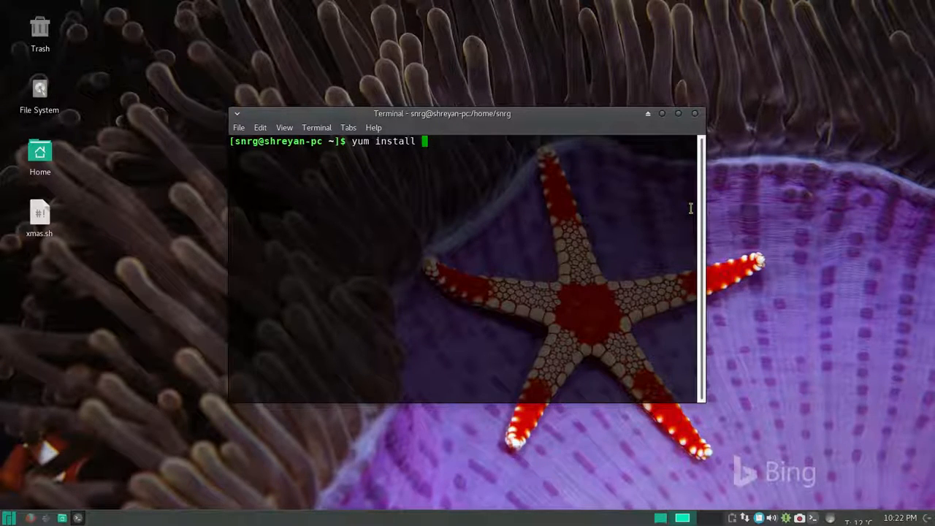
key("BackSpace")
key("BackSpace")
key("BackSpace")
key("BackSpace")
key("BackSpace")
type("Its ")
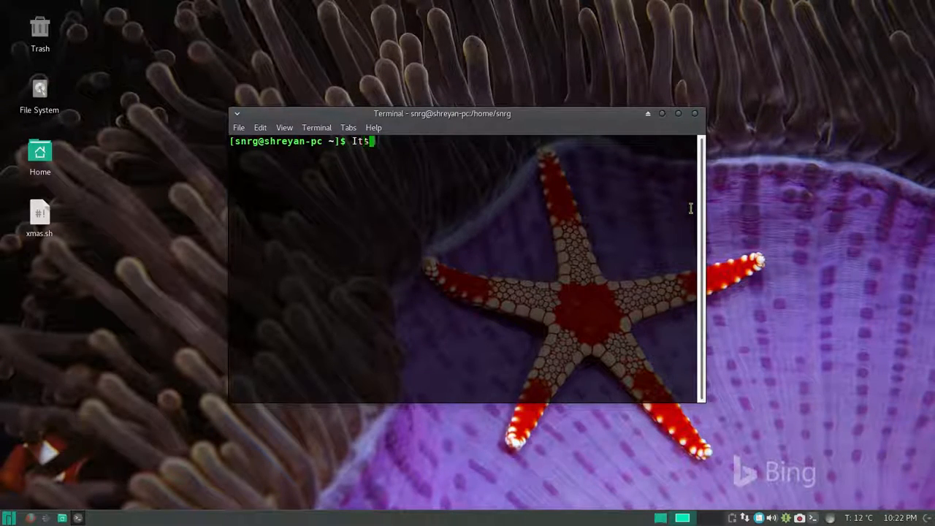
type("that sim")
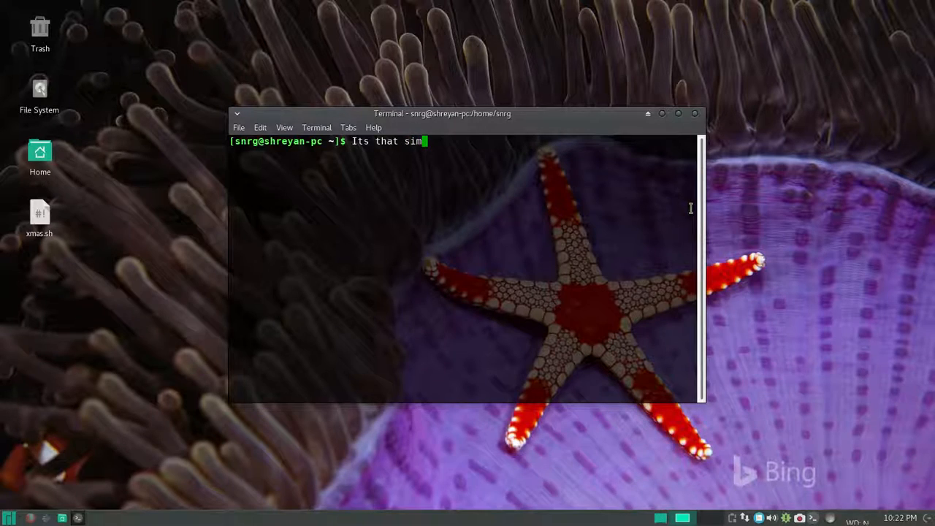
type("ple :")
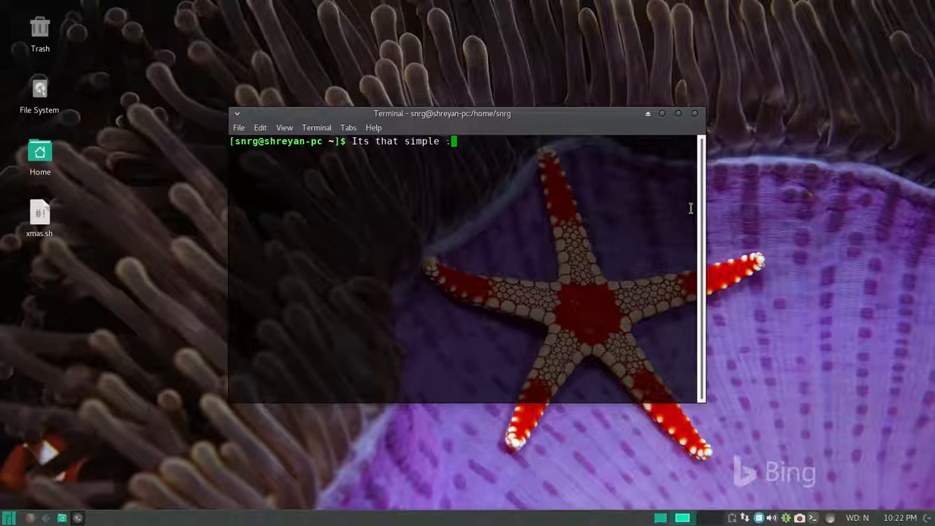
type(")")
key("BackSpace")
key("BackSpace")
key("BackSpace")
key("BackSpace")
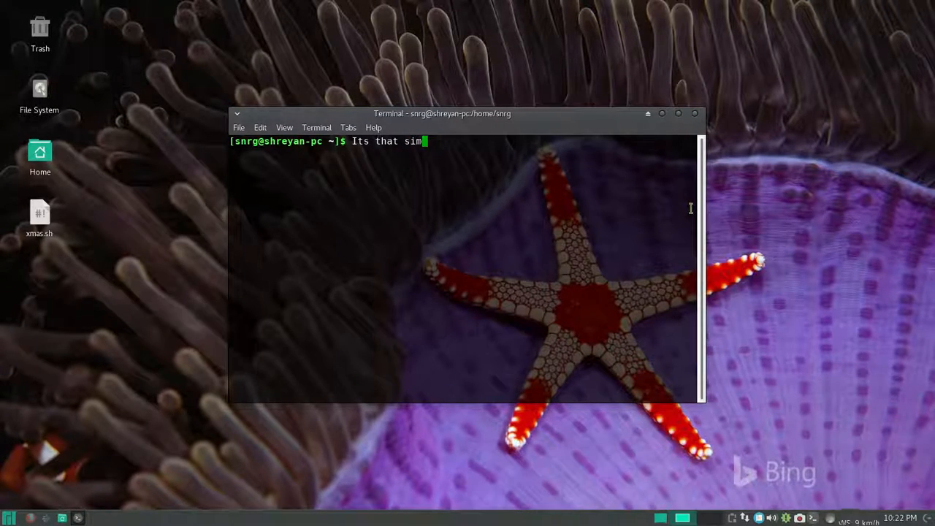
key("BackSpace")
key("BackSpace")
key("BackSpace")
key("BackSpace")
key("BackSpace")
key("BackSpace")
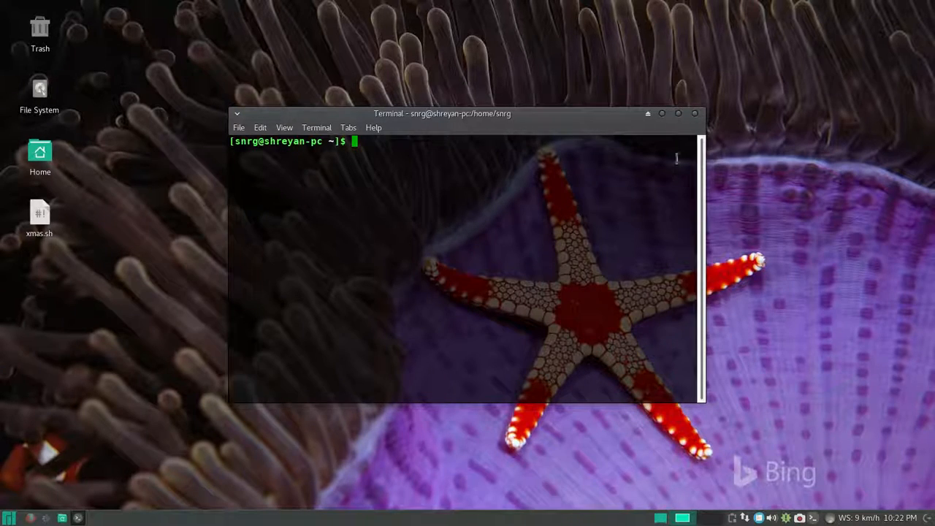